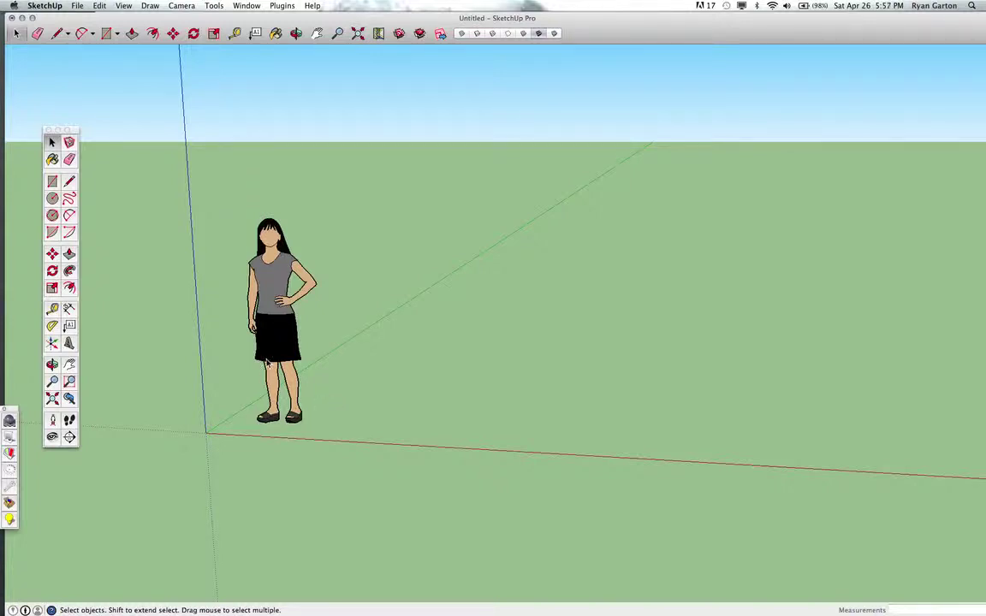
- Import the AutoCAD file Office_Export.dwg from the Desktop into the model
scroll(289, 398, up, 2)
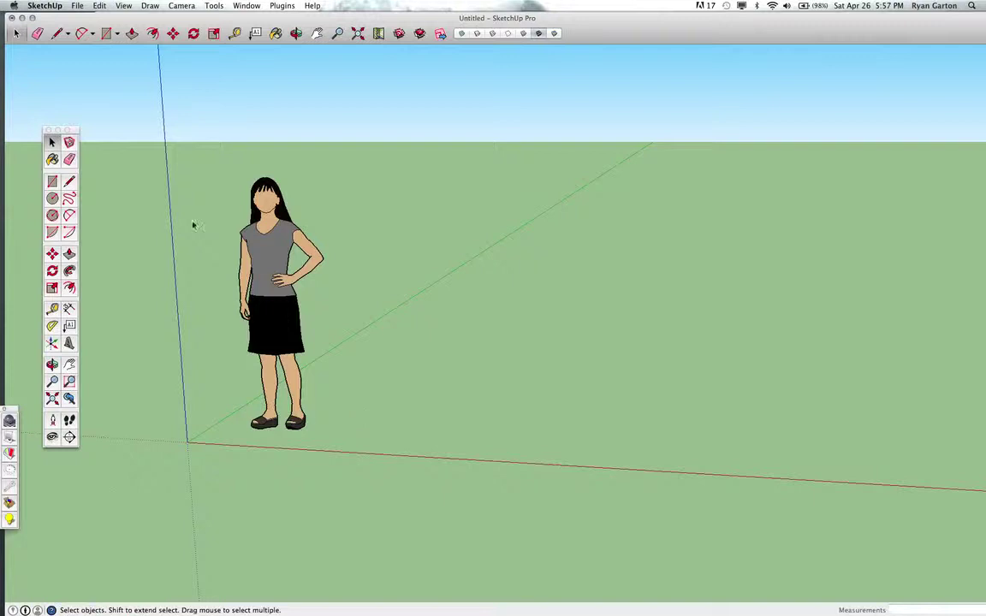
click(77, 6)
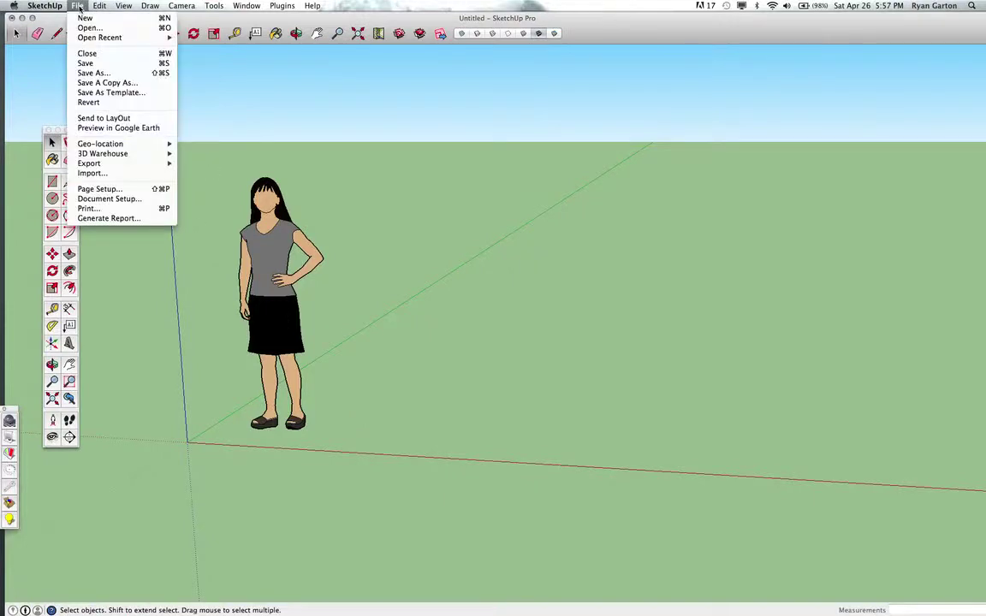
click(90, 172)
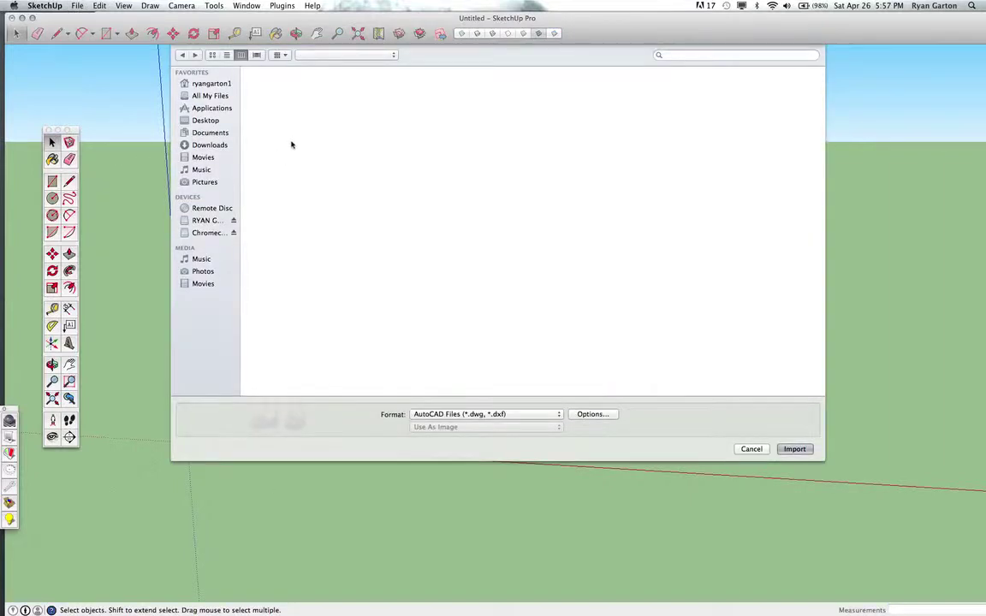
click(220, 123)
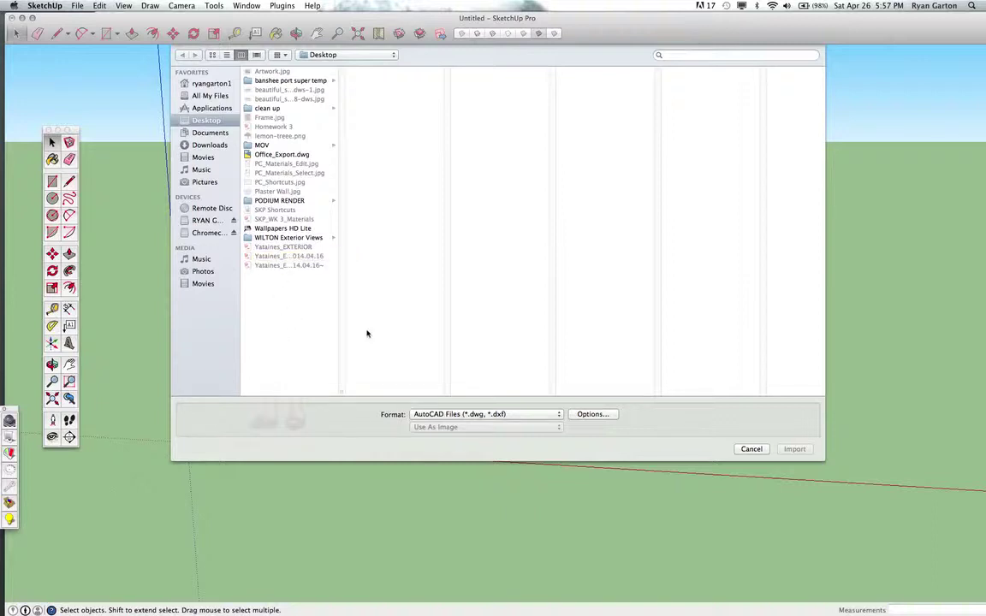
click(474, 415)
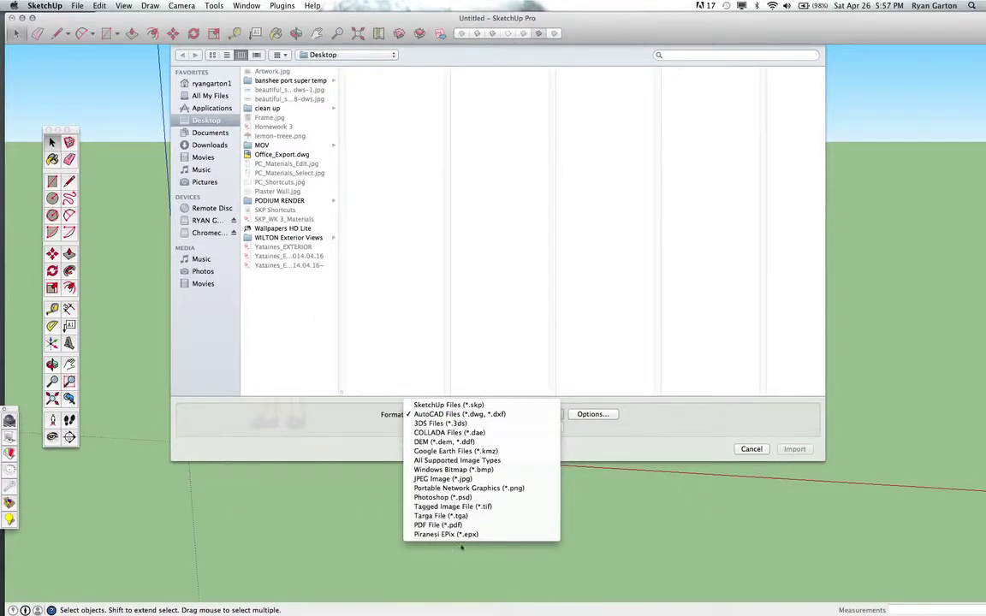
click(434, 416)
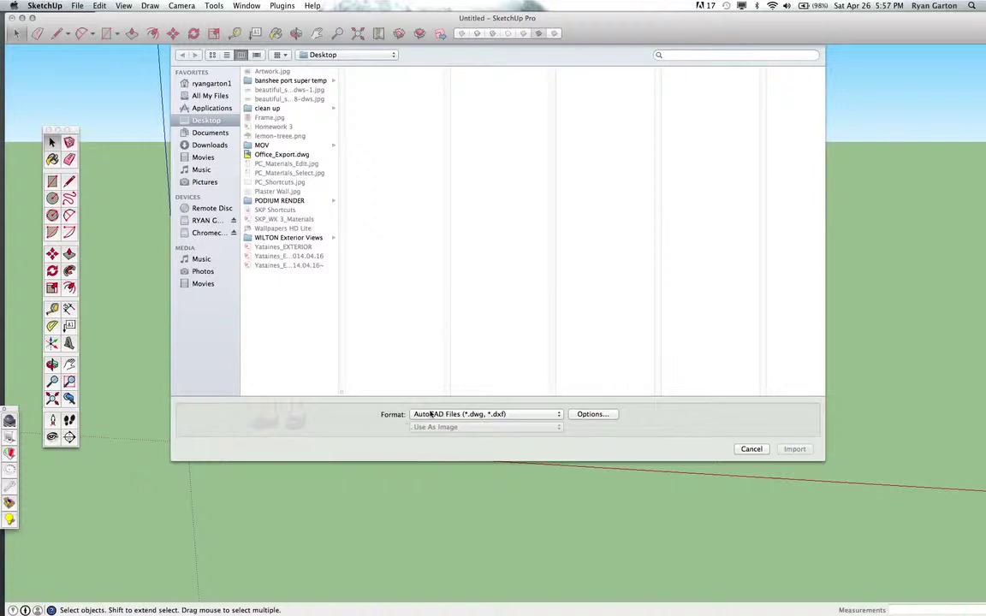
click(257, 155)
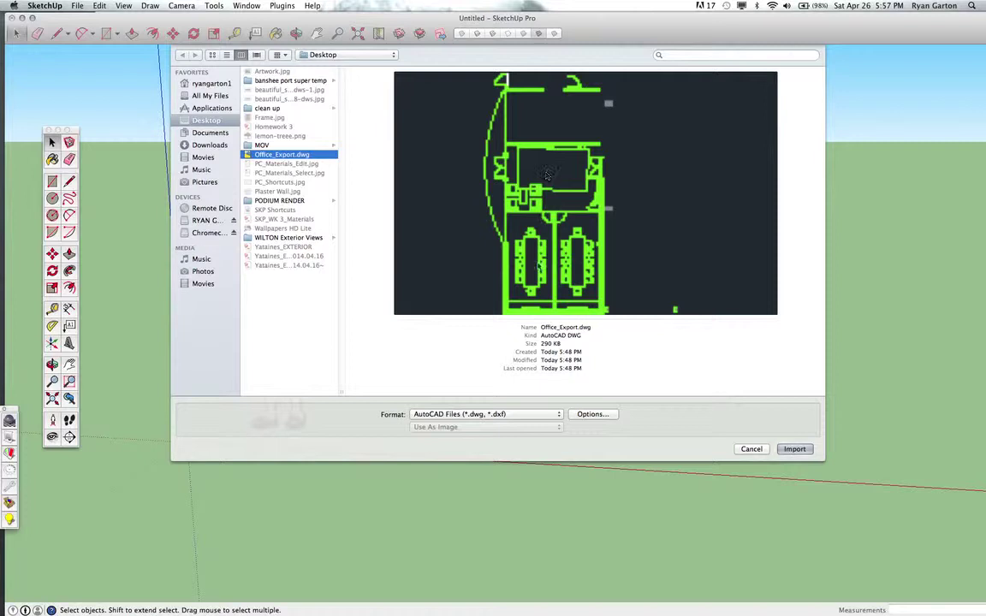
click(794, 448)
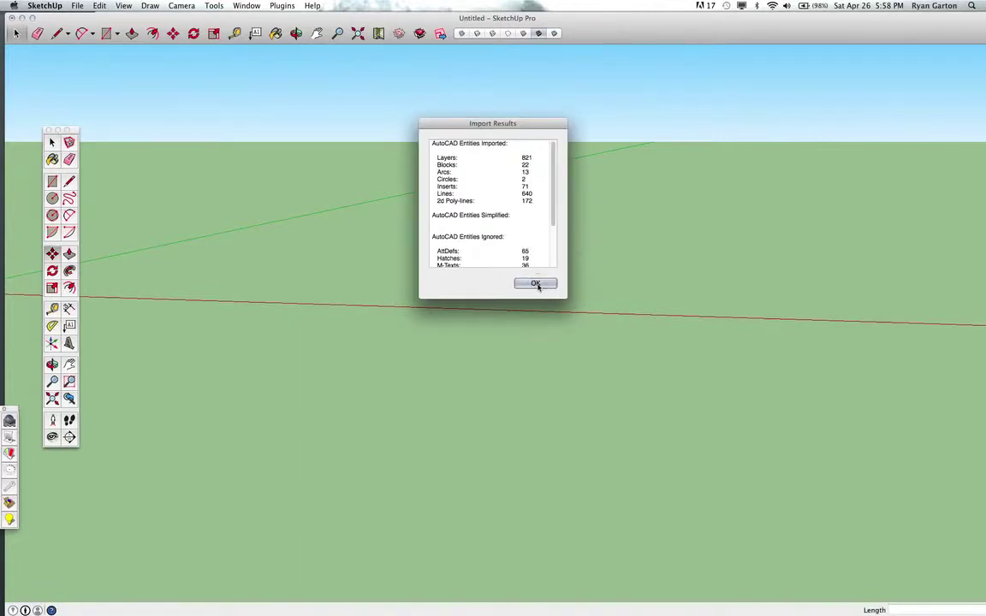
click(536, 283)
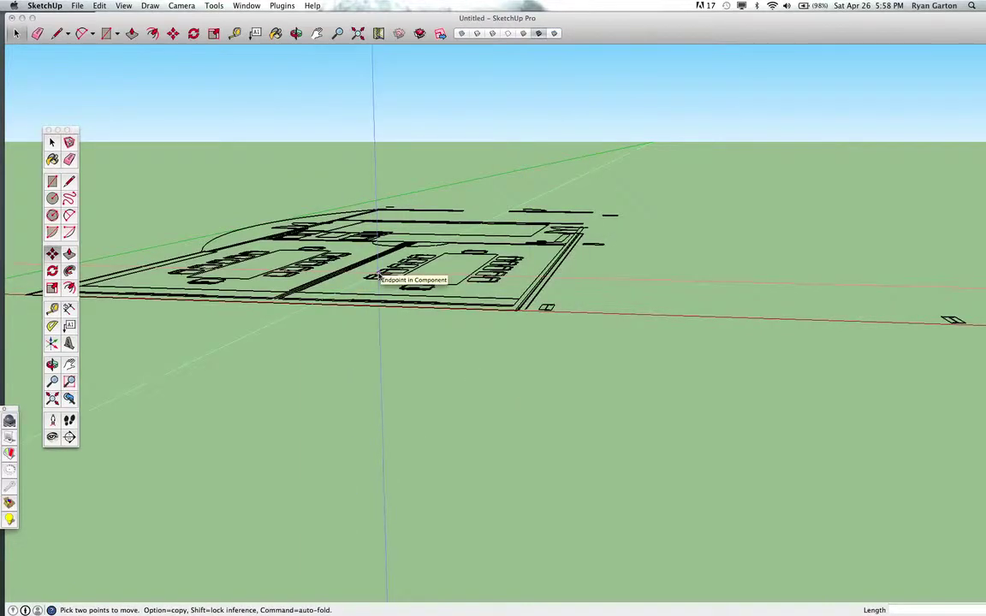
- Examine the imported office floor plan from above, including the meeting rooms, lounge and surrounding walls
scroll(455, 154, up, 3)
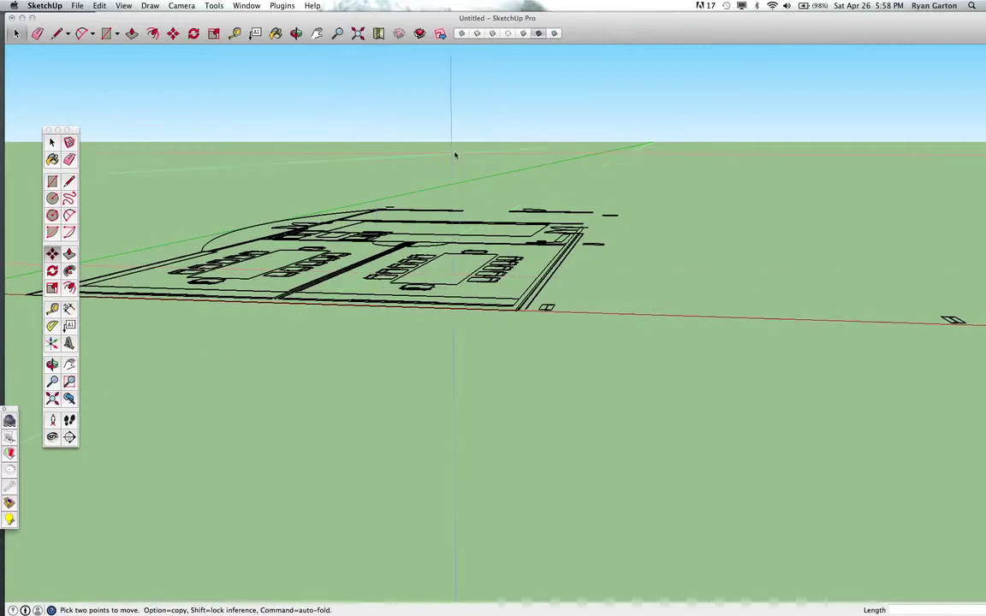
scroll(455, 154, down, 5)
middle_drag(456, 154, 368, 257)
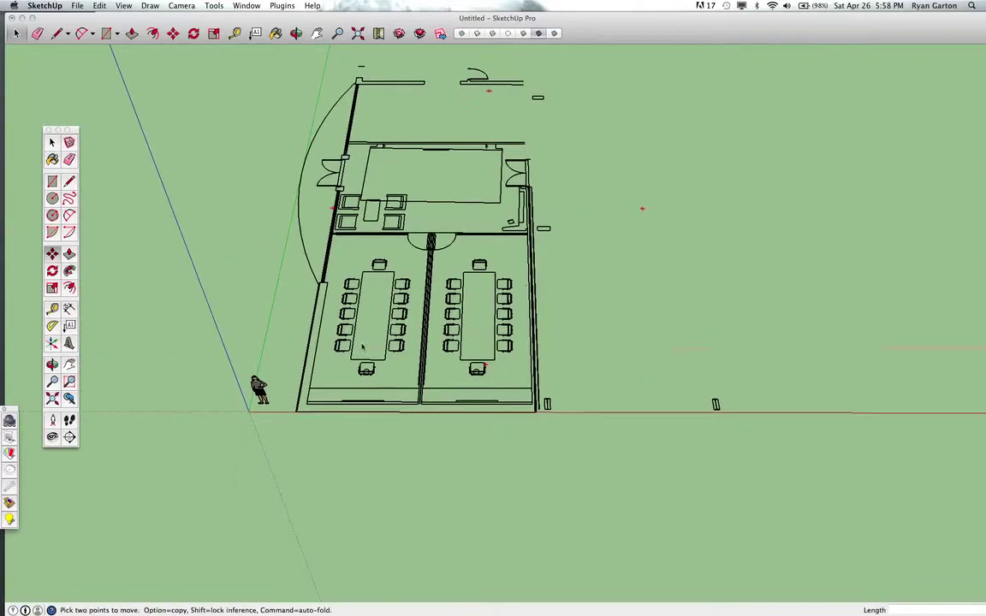
scroll(368, 256, up, 4)
scroll(360, 242, up, 5)
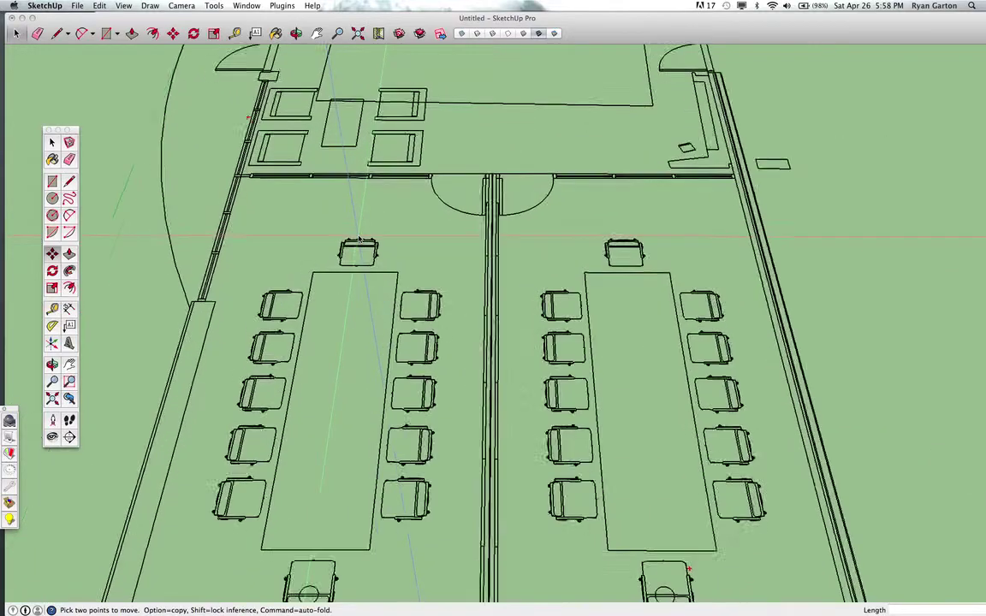
scroll(367, 248, down, 4)
scroll(374, 253, down, 3)
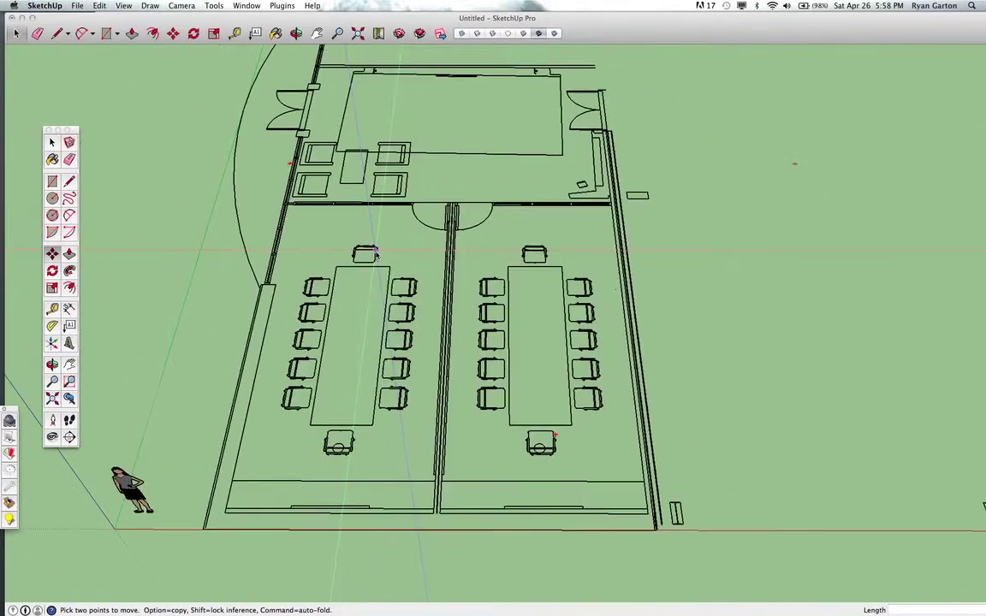
scroll(688, 235, down, 3)
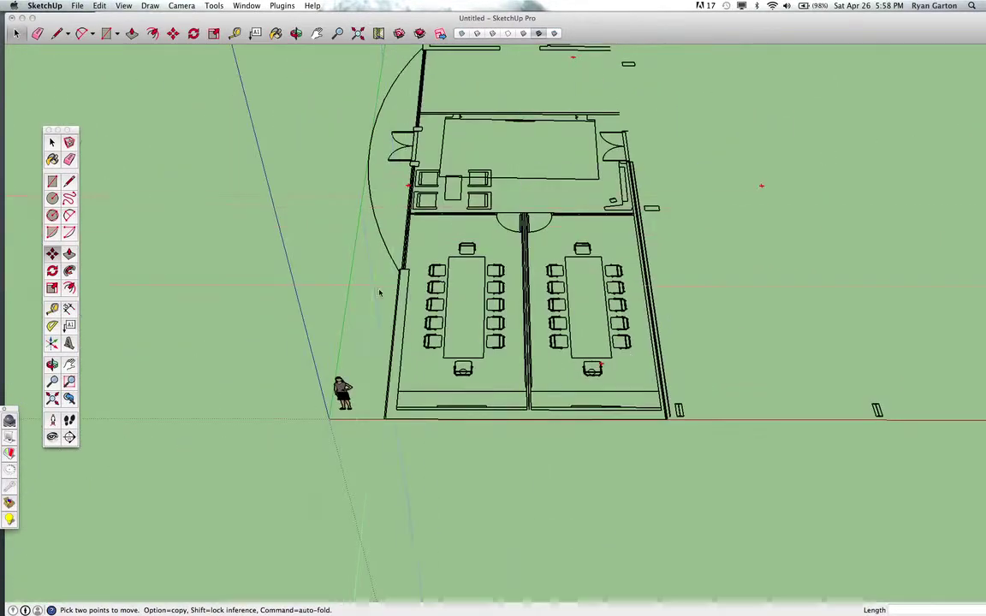
- Select the imported floor plan and the standing human figure in turn to compare their grouping and scale
click(52, 142)
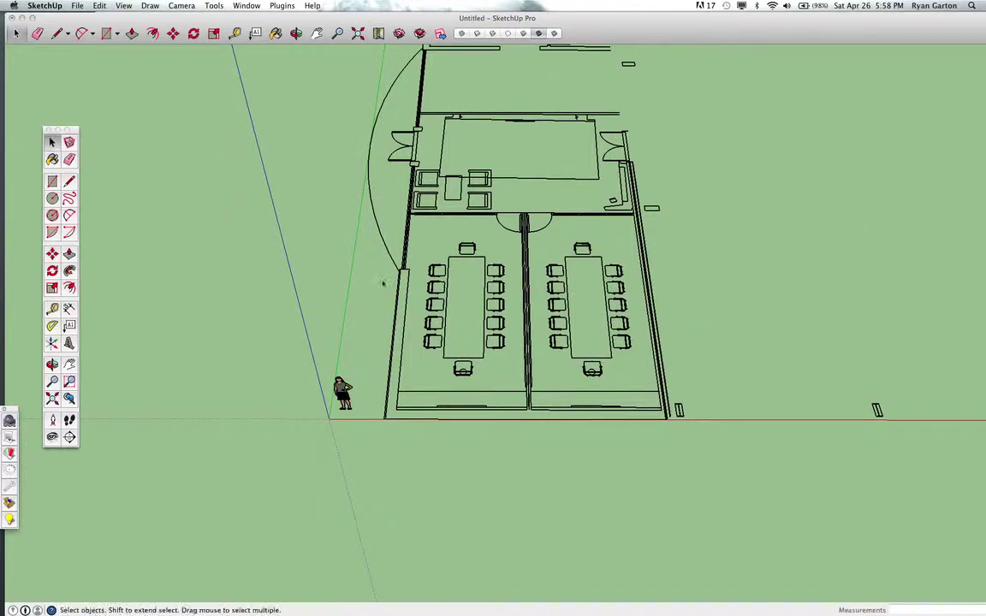
triple_click(453, 273)
scroll(455, 282, down, 3)
middle_drag(404, 255, 433, 192)
scroll(462, 290, up, 3)
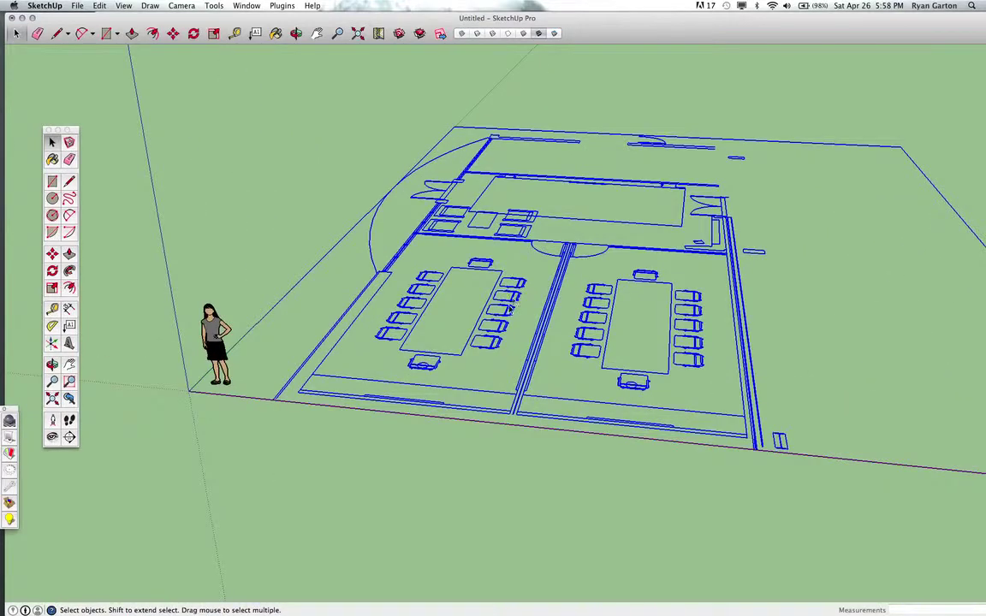
click(215, 341)
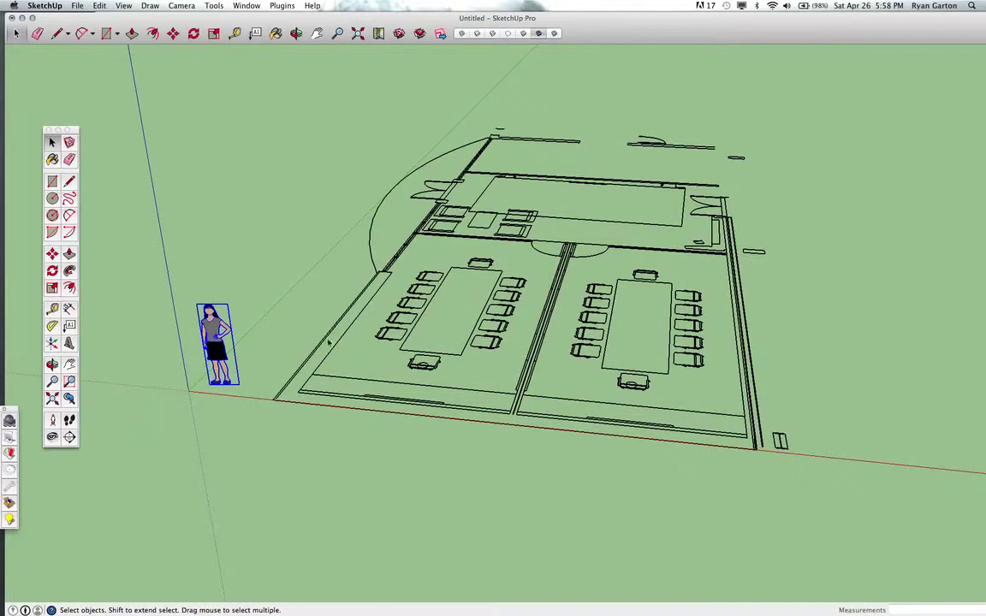
scroll(238, 345, up, 4)
scroll(502, 346, down, 5)
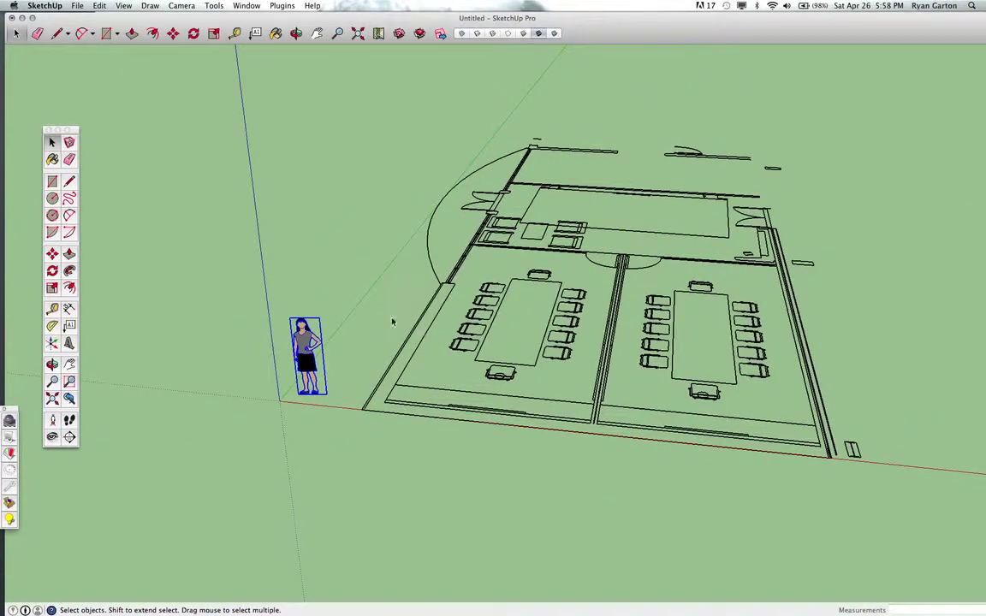
scroll(301, 363, up, 2)
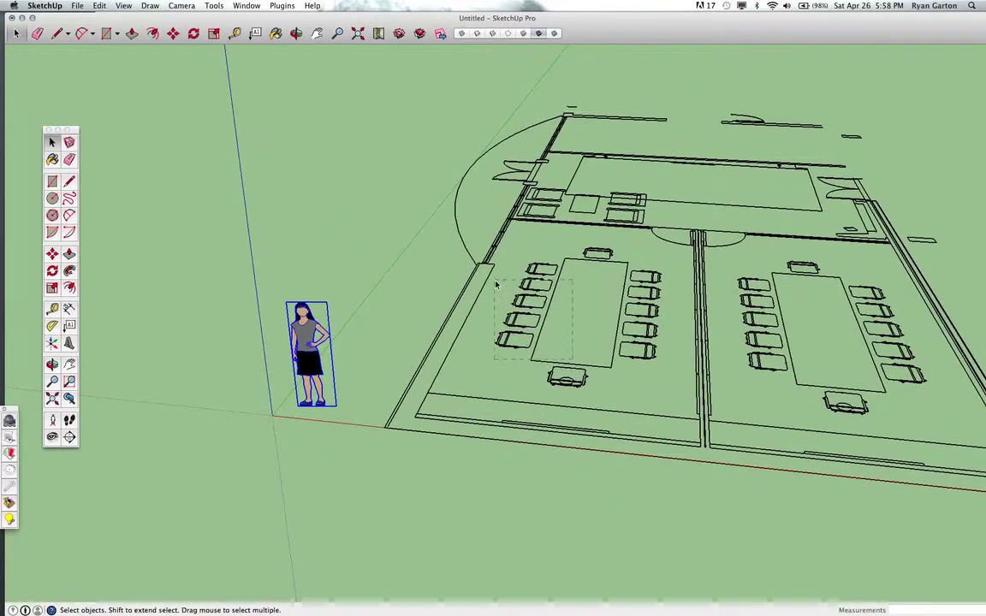
click(351, 376)
scroll(344, 324, down, 2)
scroll(345, 324, down, 3)
scroll(411, 313, up, 5)
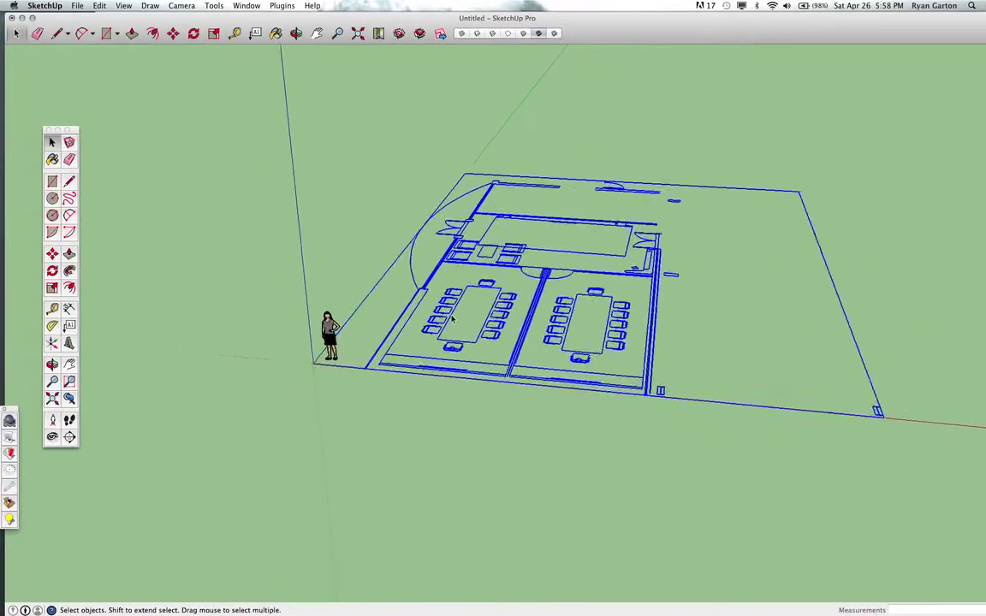
scroll(248, 354, up, 2)
click(232, 342)
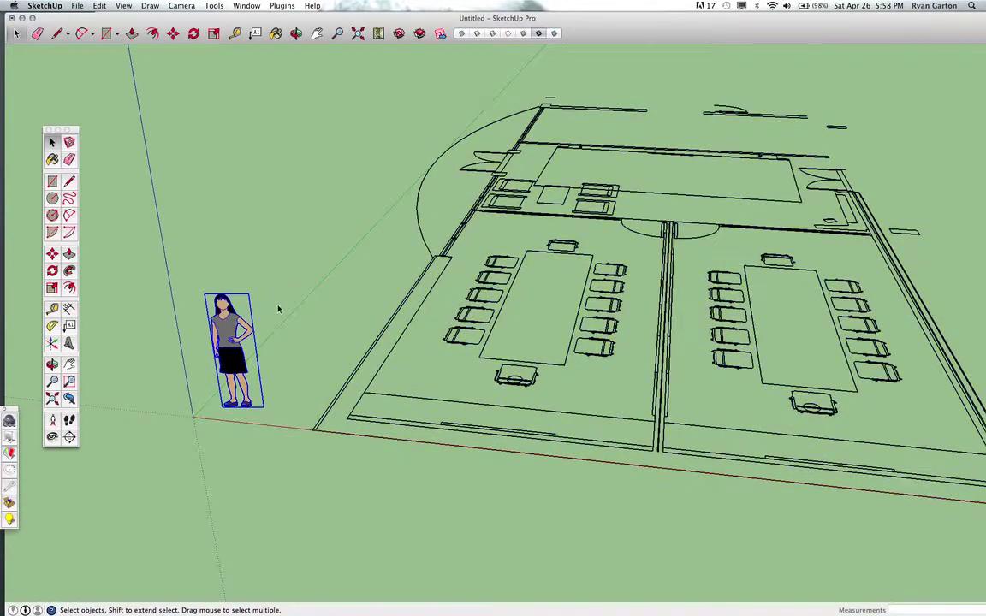
scroll(381, 333, down, 4)
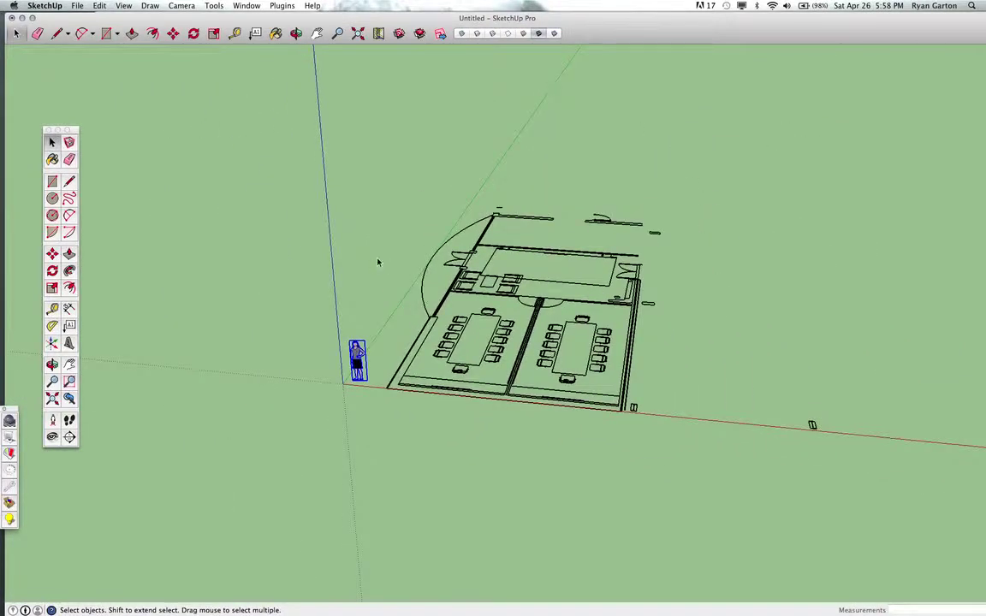
- Open the floor plan component for editing and delete the two stray small rectangles along the red axis
scroll(539, 334, up, 2)
middle_drag(525, 330, 677, 510)
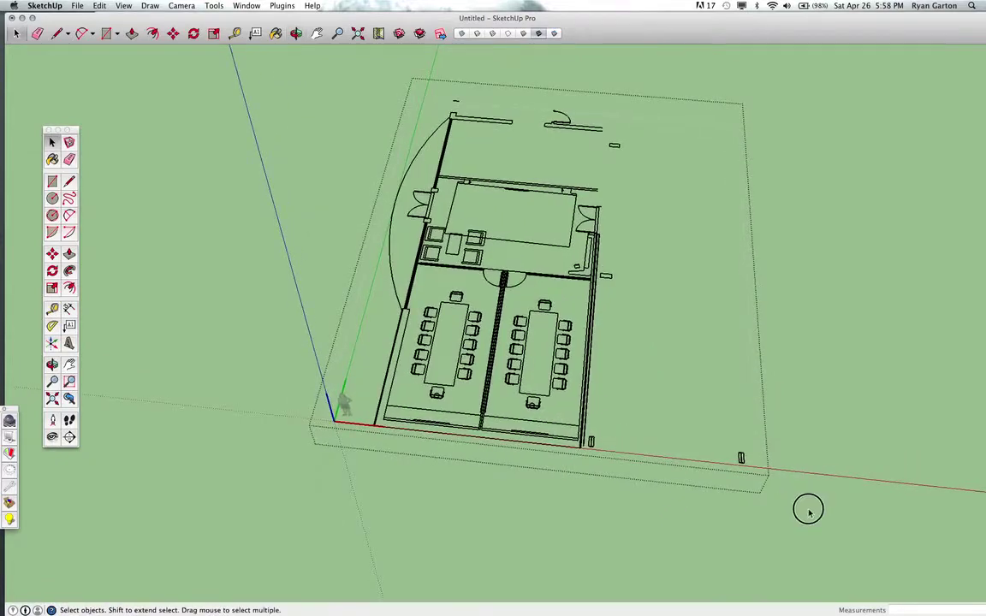
drag(741, 458, 590, 441)
- Inspect the individual edges of the far wall segment beside the single door
scroll(599, 114, up, 5)
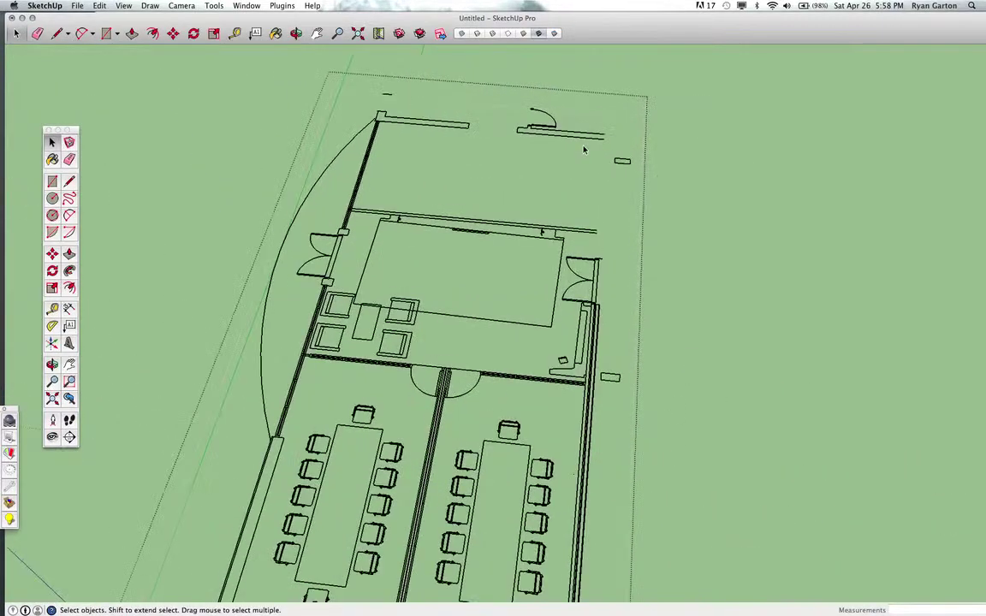
click(516, 127)
scroll(487, 121, up, 2)
scroll(492, 125, up, 2)
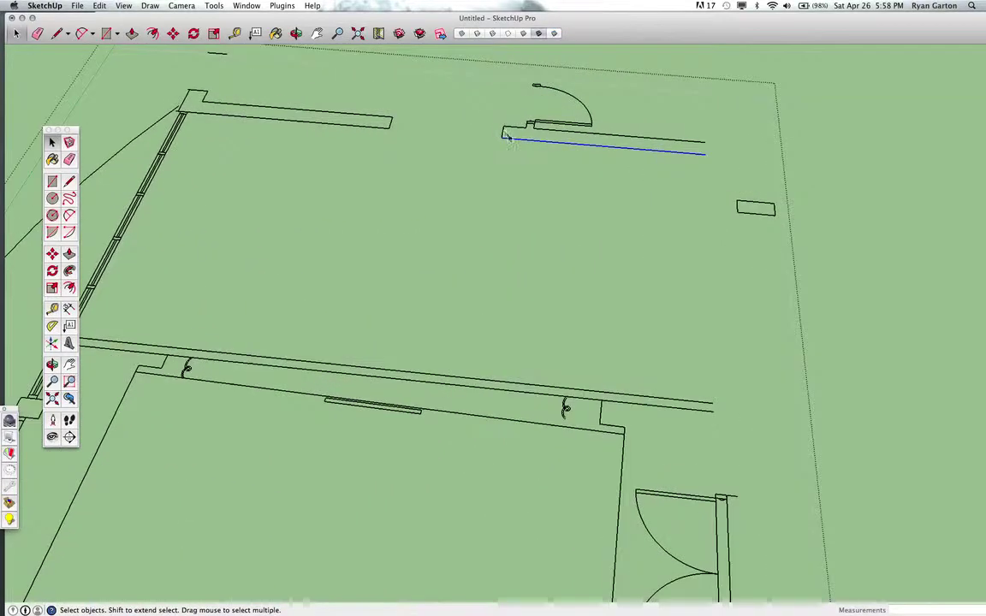
click(502, 130)
scroll(509, 132, up, 2)
scroll(516, 133, up, 2)
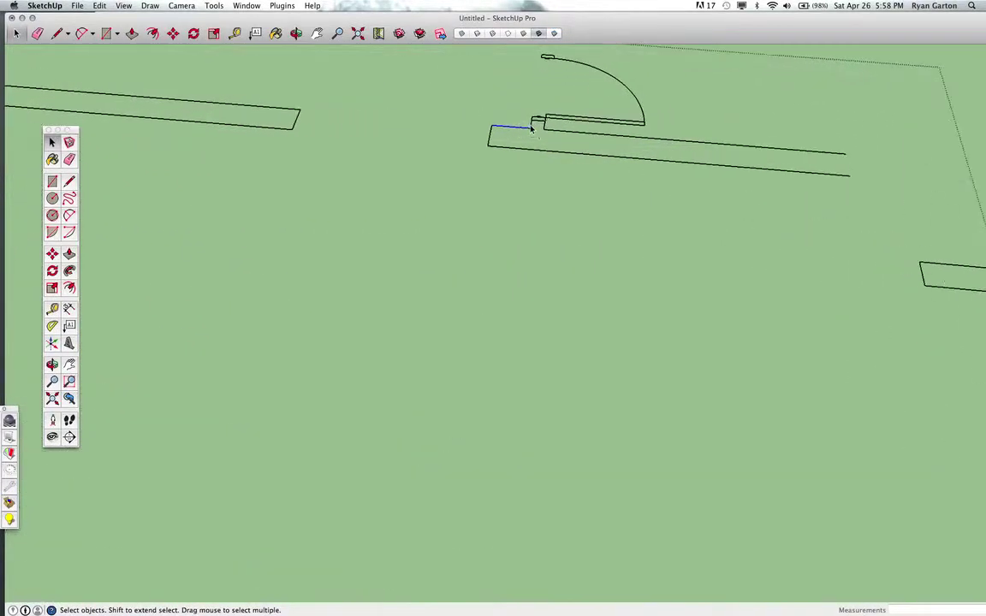
click(526, 124)
scroll(534, 125, up, 1)
click(535, 125)
click(538, 132)
click(552, 133)
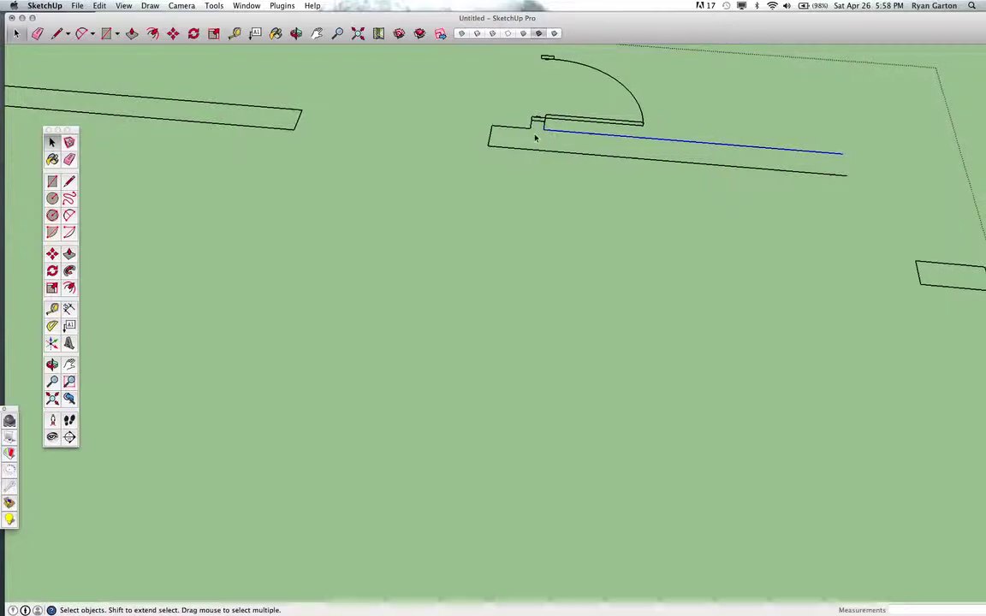
scroll(548, 135, down, 4)
scroll(548, 135, down, 3)
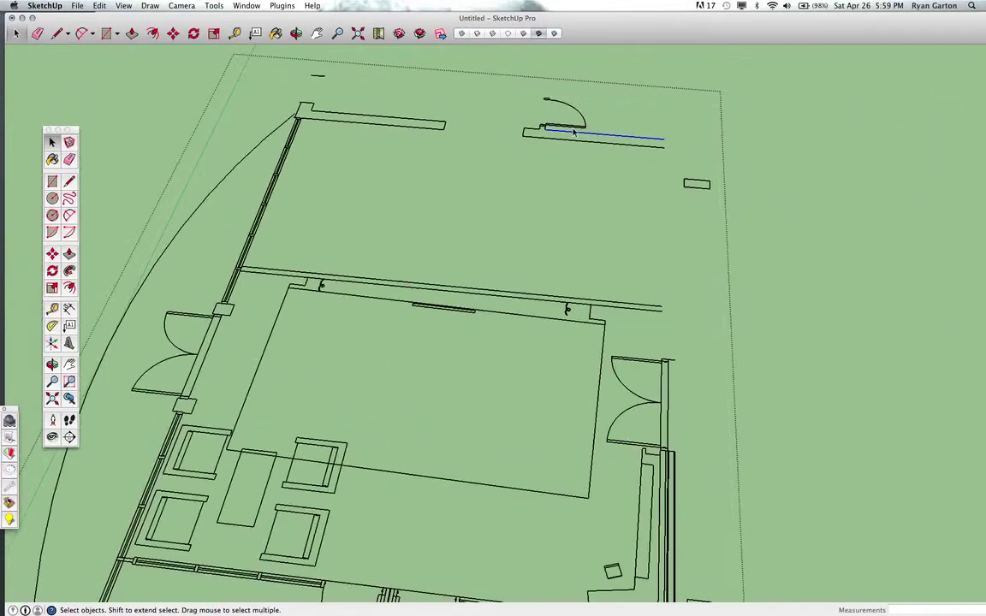
- Delete the stray rectangle and short stray line near the far wall, and close the floor plan component
scroll(649, 154, up, 1)
drag(640, 160, 700, 209)
scroll(625, 212, up, 1)
scroll(625, 212, down, 4)
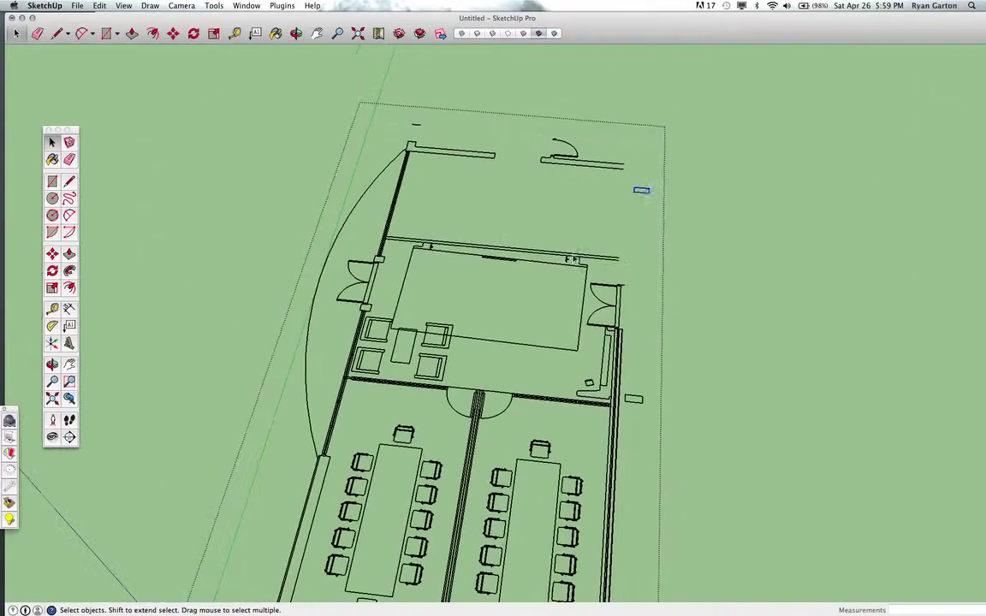
scroll(406, 156, down, 1)
scroll(419, 158, up, 3)
scroll(432, 160, down, 2)
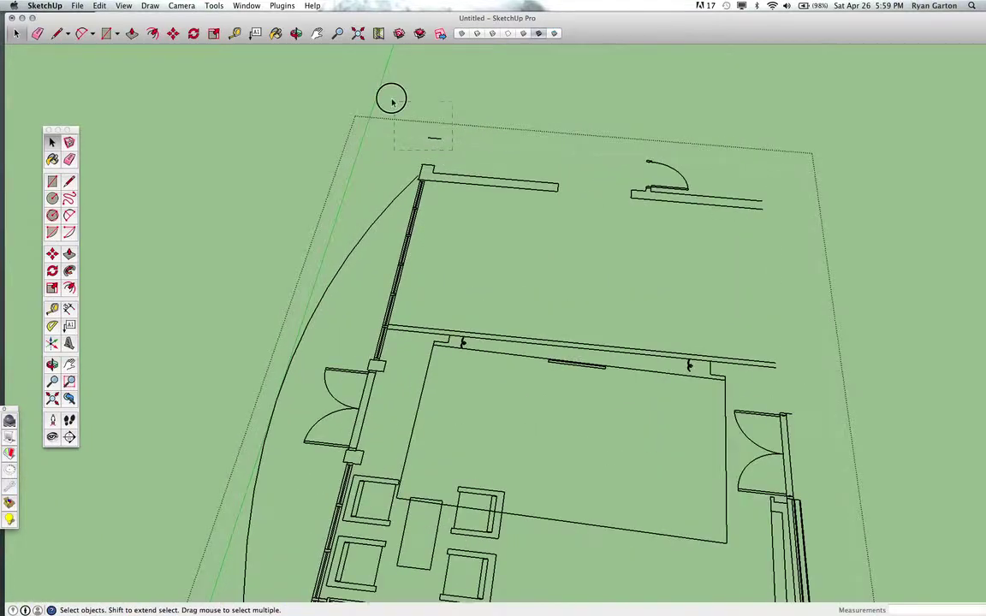
scroll(441, 184, down, 4)
scroll(445, 196, down, 2)
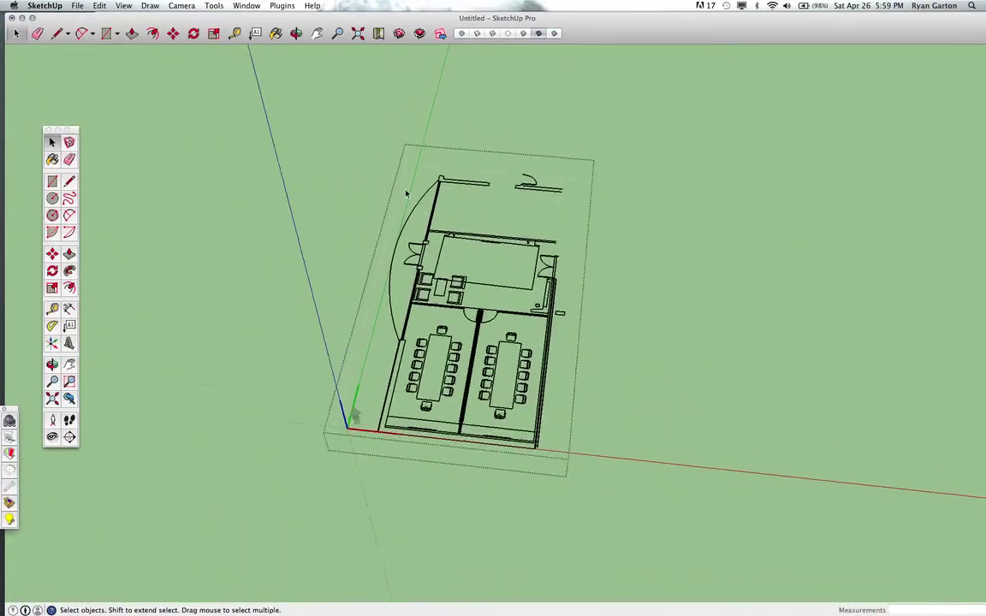
scroll(402, 194, up, 3)
scroll(446, 485, up, 2)
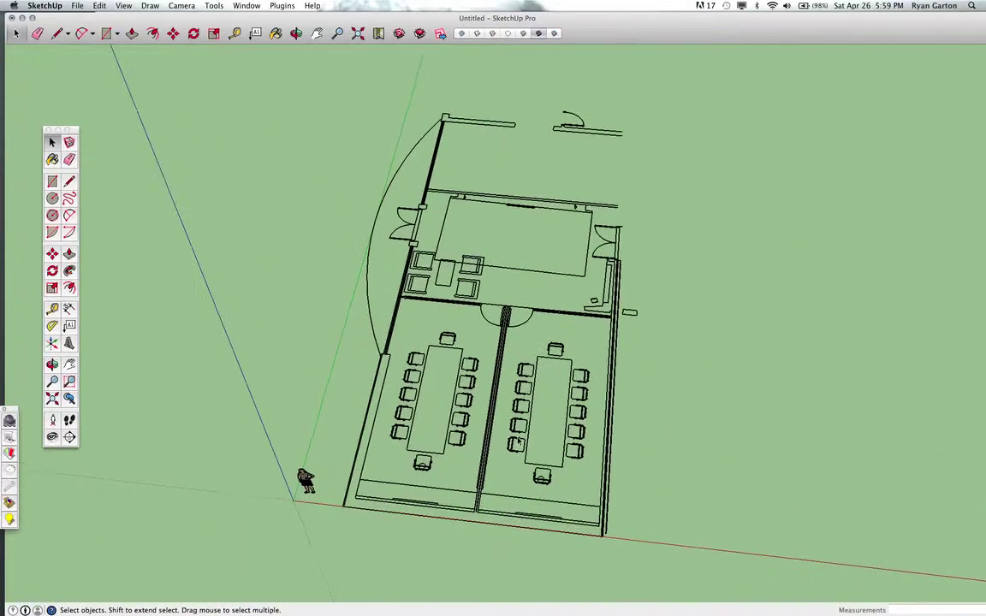
- Review the cleaned-up floor plan and its two meeting rooms from several angles
scroll(513, 440, up, 2)
scroll(482, 452, up, 2)
middle_drag(482, 451, 361, 379)
scroll(360, 379, down, 3)
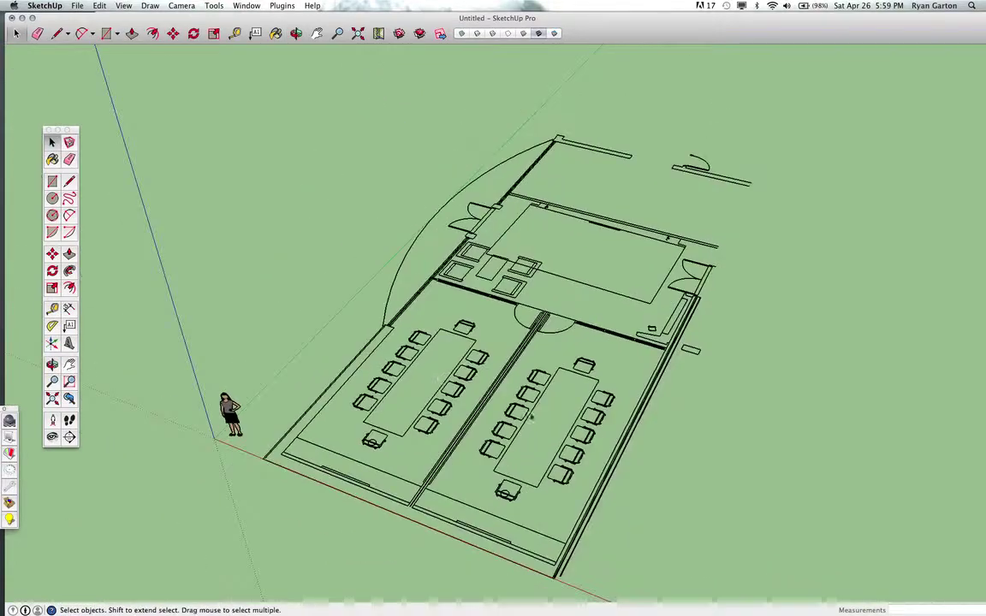
middle_drag(487, 379, 452, 328)
scroll(193, 418, up, 3)
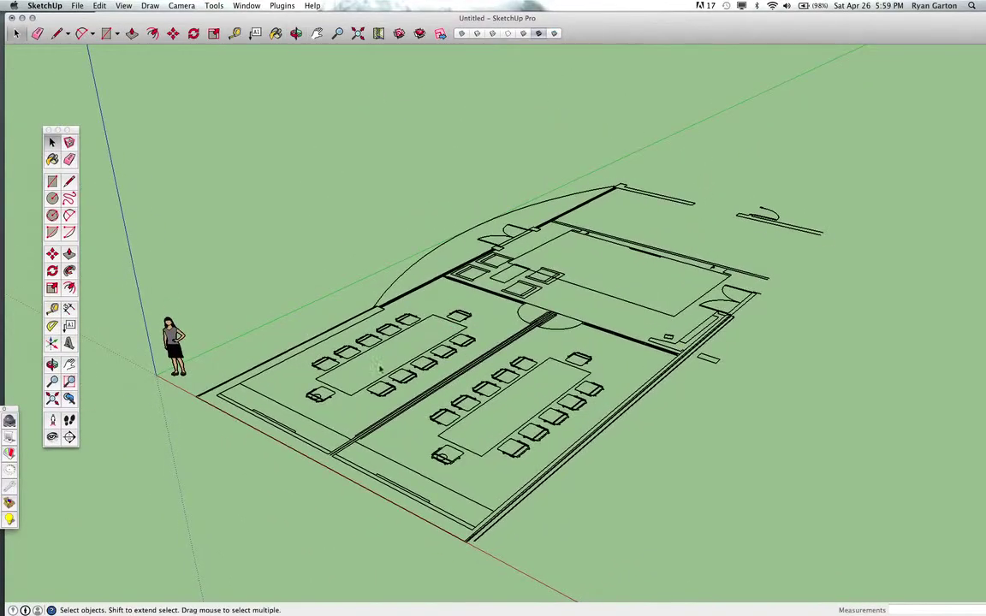
middle_drag(193, 419, 368, 481)
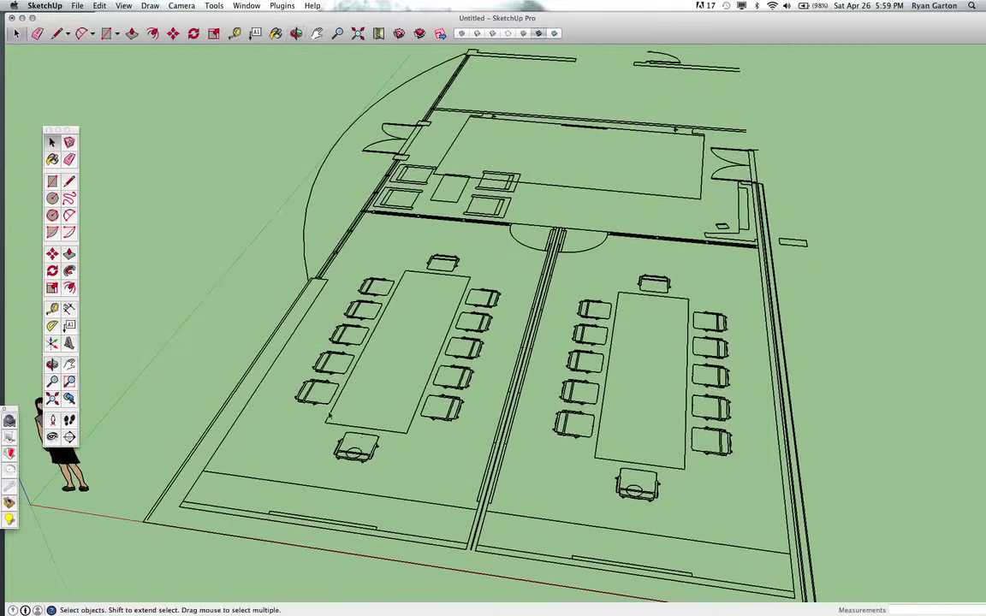
- Measure distances across the meeting room nearest the origin with the Tape Measure, starting from its side wall line
key(t)
click(256, 389)
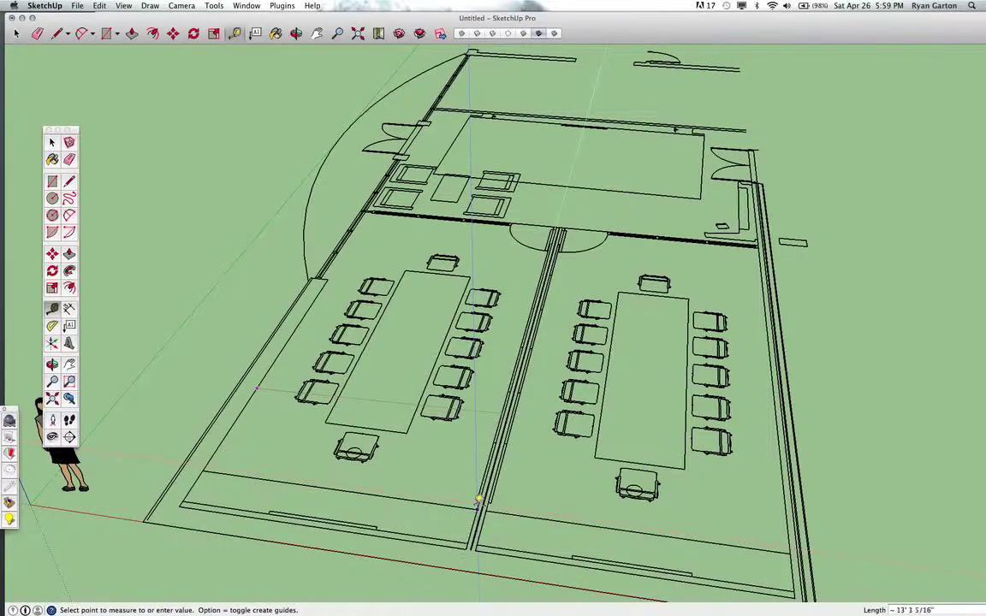
click(296, 477)
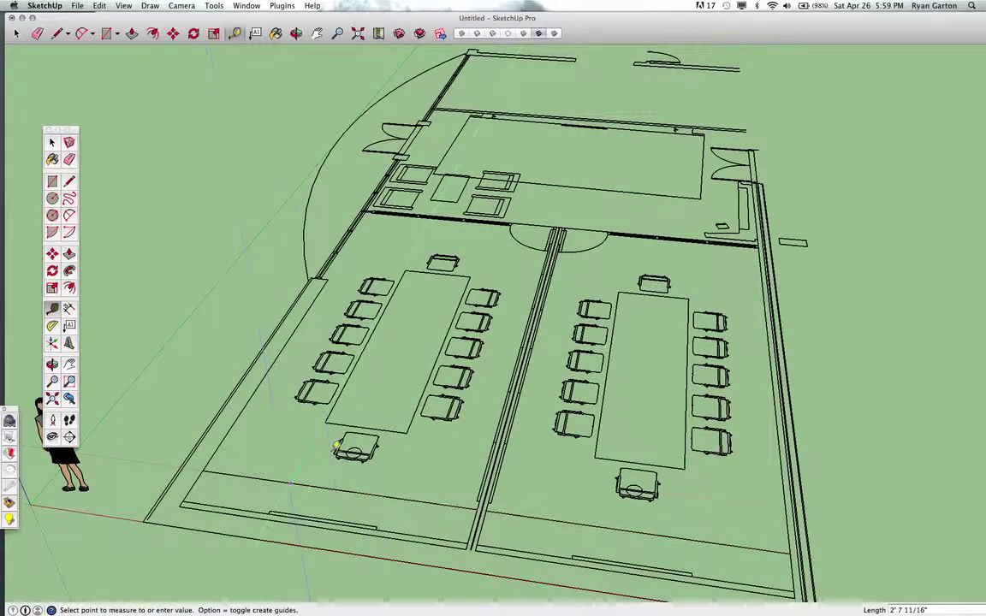
- Measure the width and length of the conference table in the meeting room nearest the origin
scroll(359, 398, up, 3)
click(328, 391)
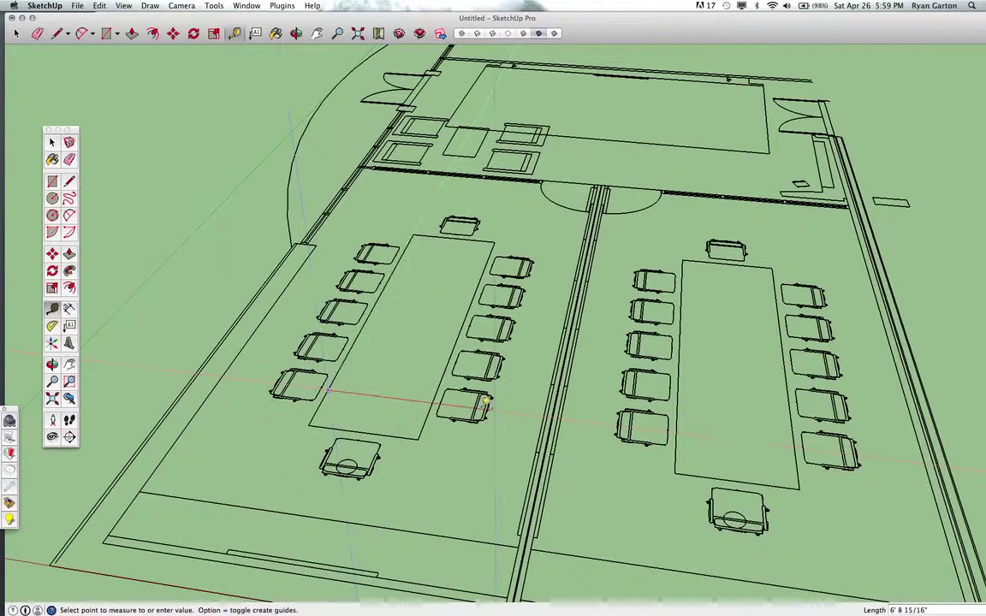
click(428, 419)
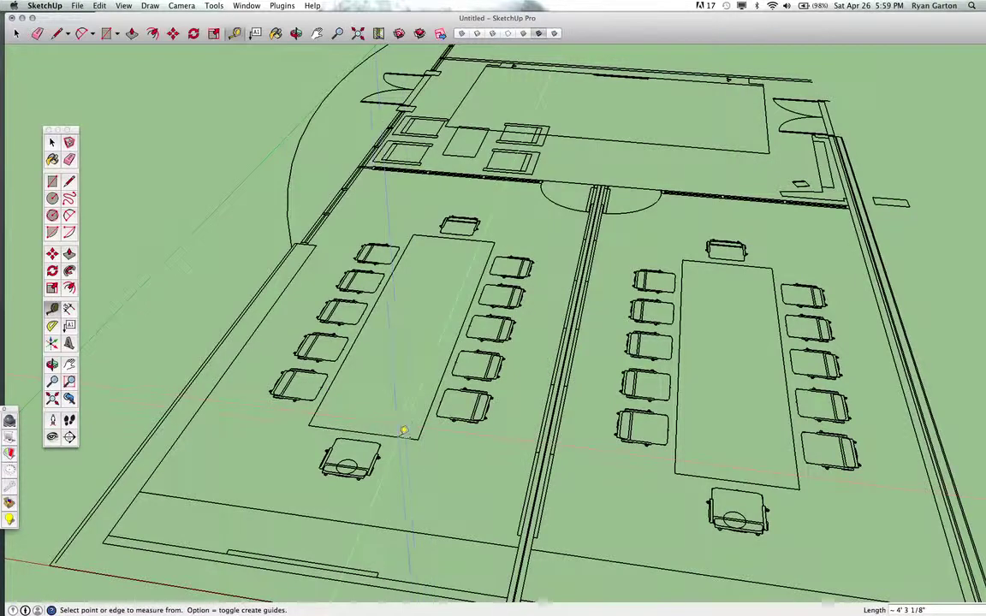
click(397, 436)
click(475, 244)
scroll(513, 248, down, 5)
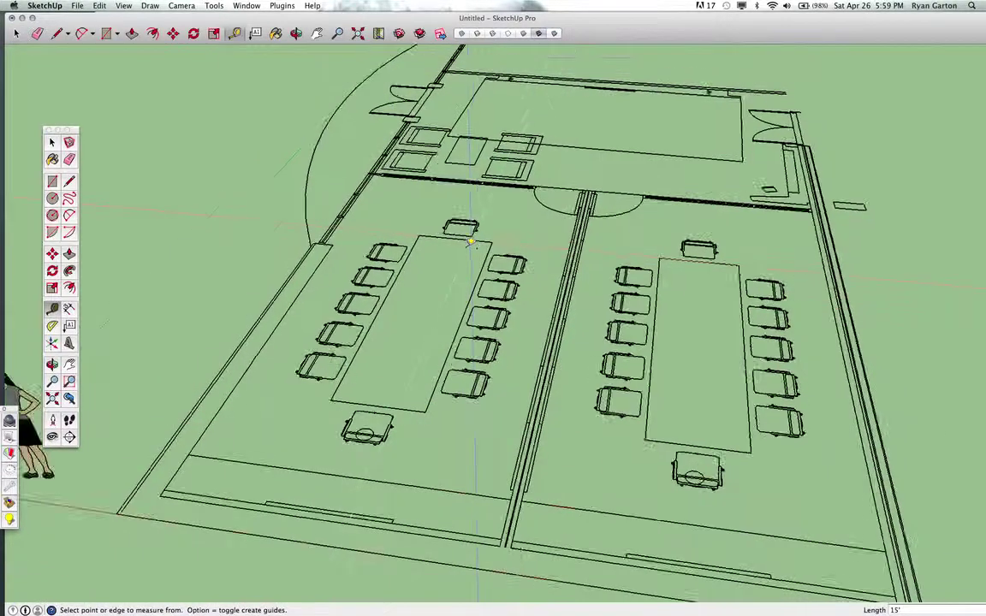
scroll(584, 254, down, 3)
middle_drag(584, 254, 565, 224)
scroll(541, 216, up, 3)
scroll(541, 215, up, 2)
shift+middle_drag(476, 211, 527, 345)
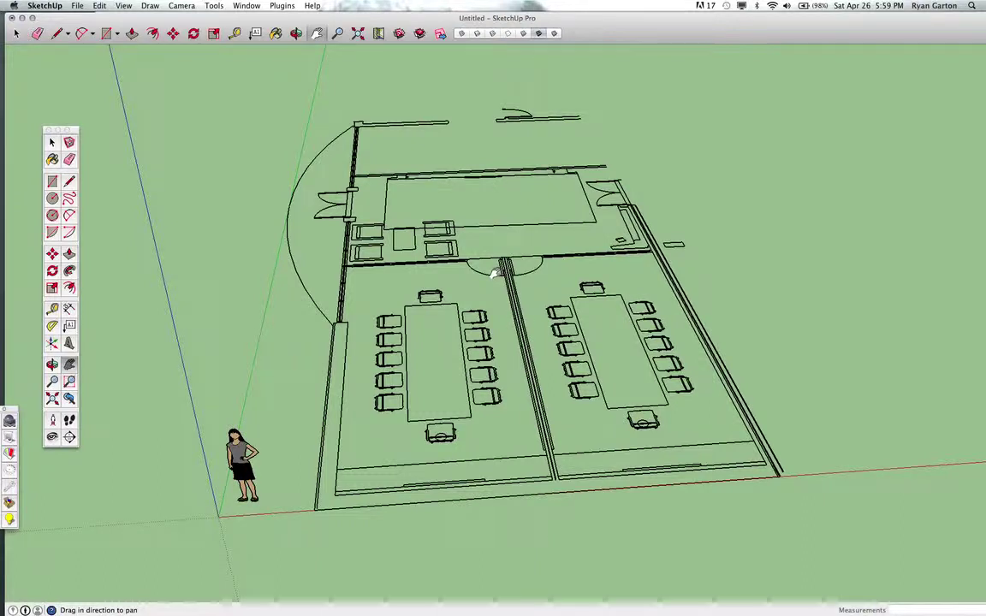